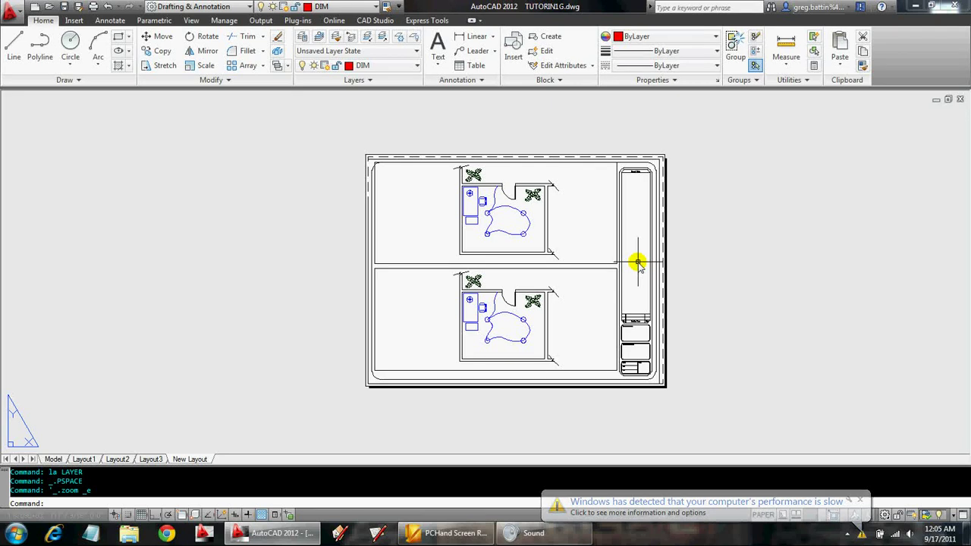
# Collapse the ribbon to panel titles only and zoom the layout sheet to extents.
pyautogui.middleClick(637, 266)
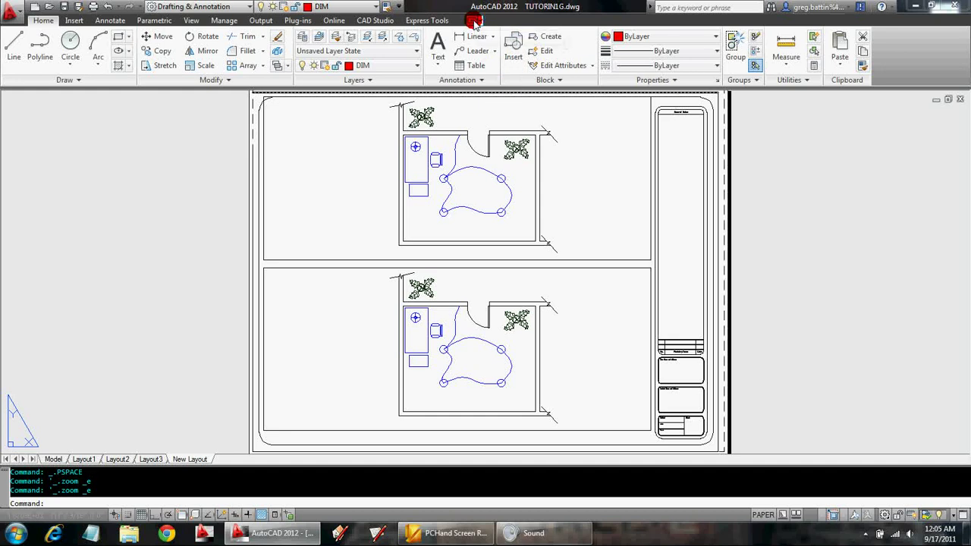
pyautogui.click(473, 22)
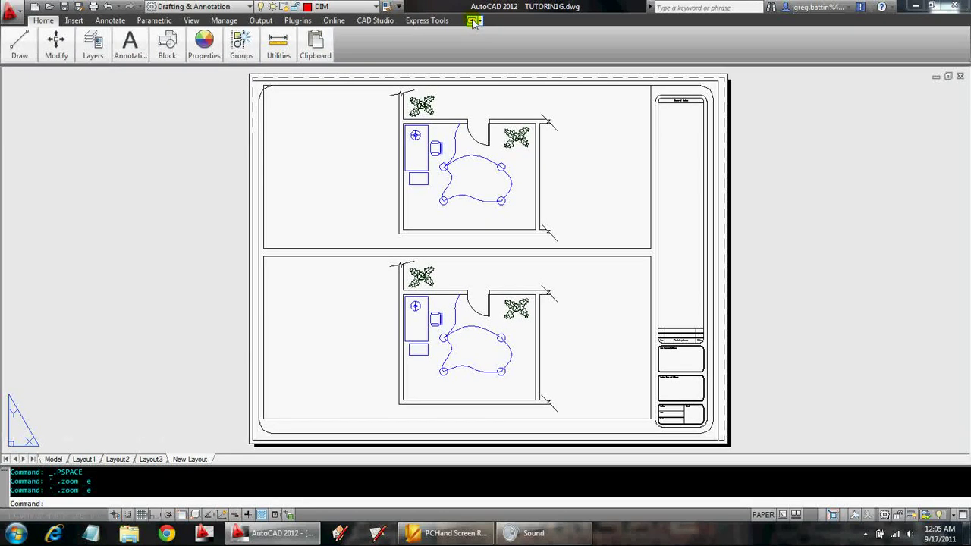
pyautogui.click(473, 21)
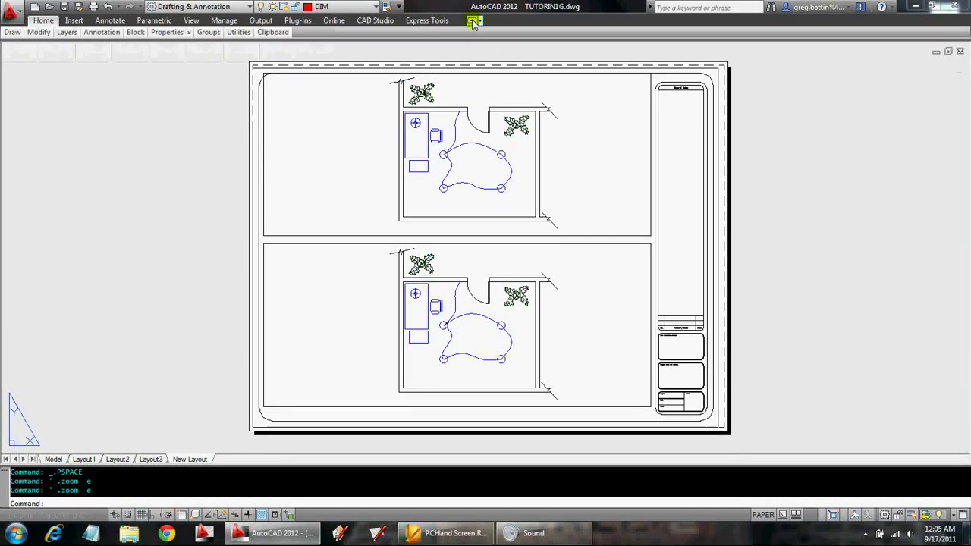
pyautogui.middleClick(674, 220)
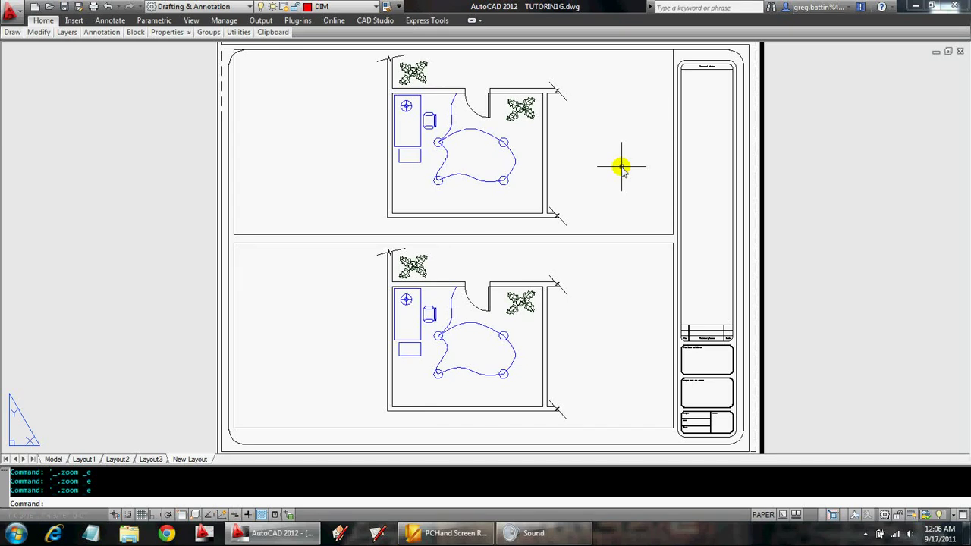
# Activate the upper viewport and open Layer Properties Manager, widened to reveal per-viewport columns.
pyautogui.doubleClick(621, 166)
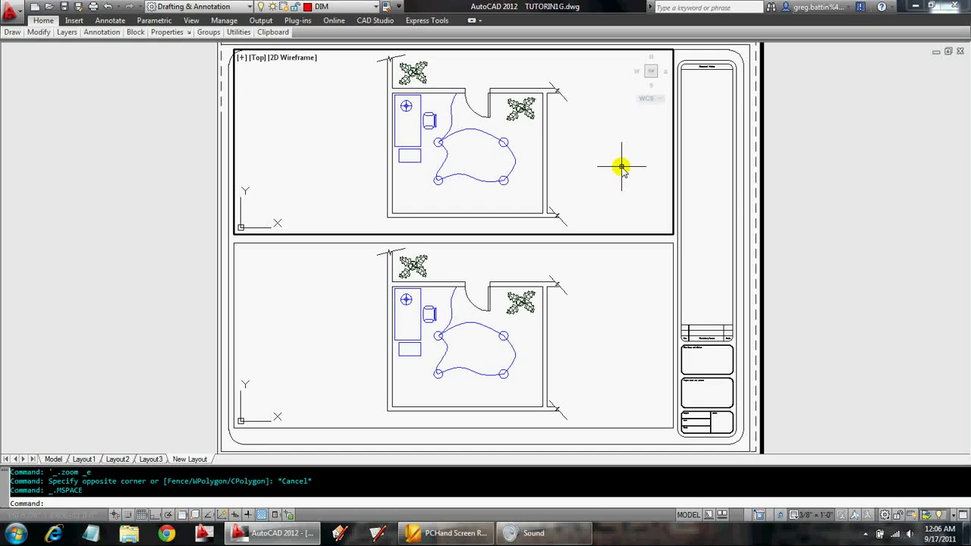
pyautogui.click(64, 46)
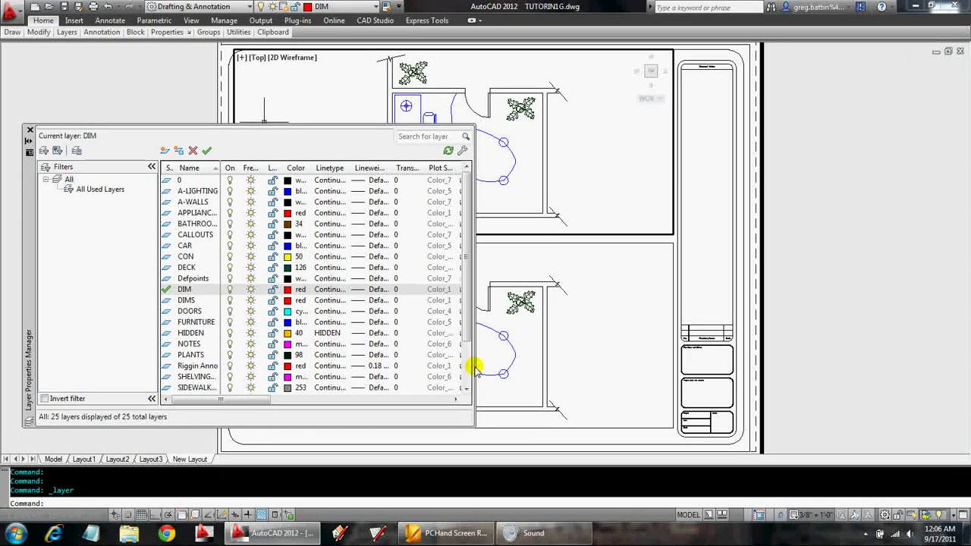
pyautogui.moveTo(470, 366); pyautogui.dragTo(829, 347)
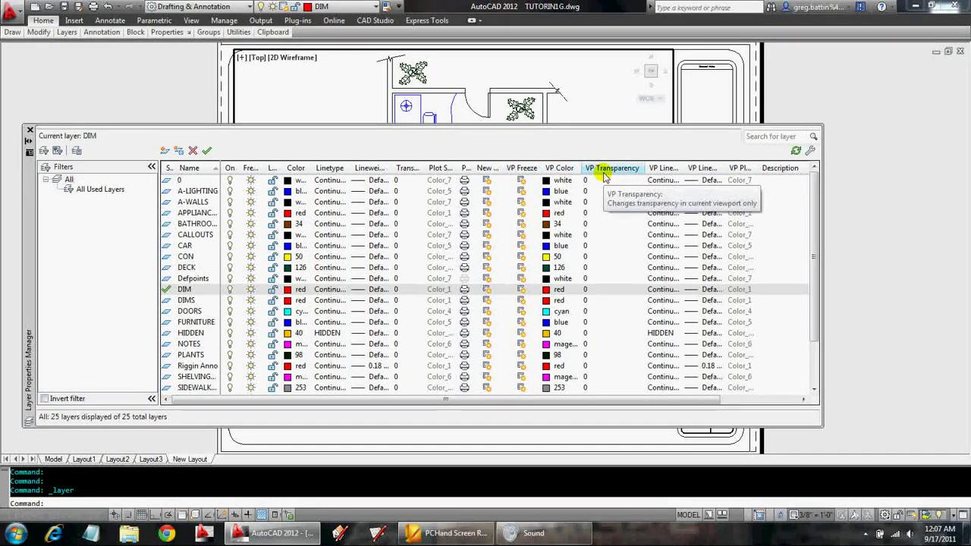
# Move the VP Transparency column next to Color, narrow the layer palette, and pan the sheet right.
pyautogui.click(608, 168)
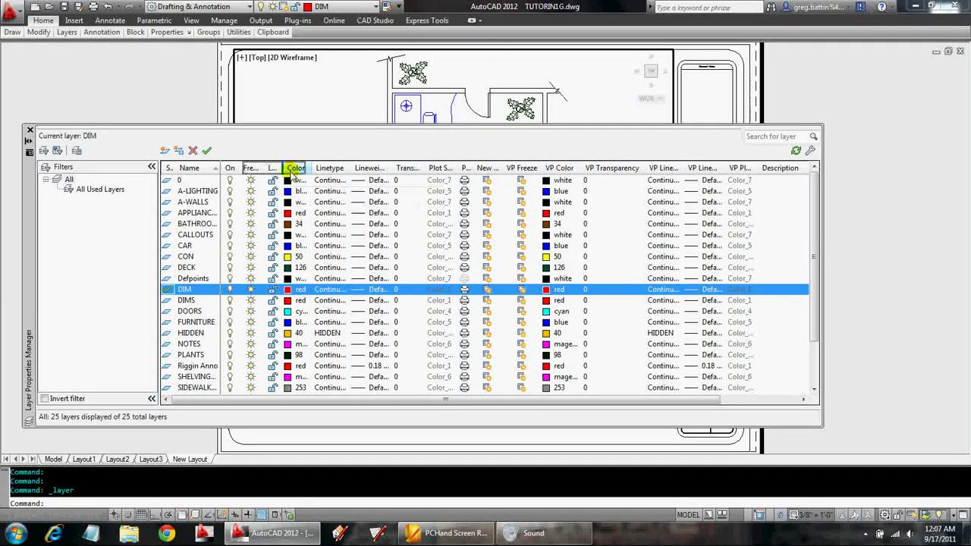
pyautogui.moveTo(298, 171); pyautogui.dragTo(303, 170)
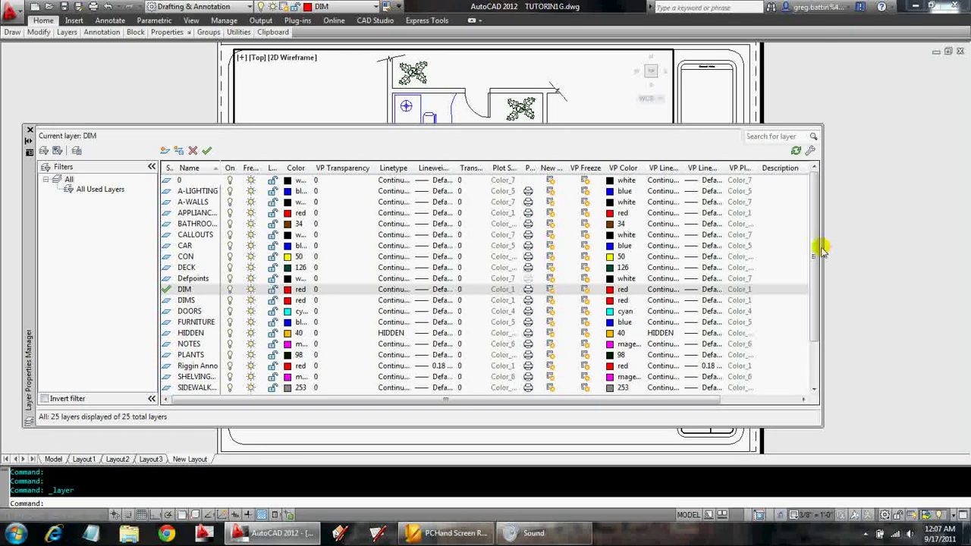
pyautogui.moveTo(824, 243); pyautogui.dragTo(737, 251)
pyautogui.moveTo(621, 258); pyautogui.dragTo(390, 256)
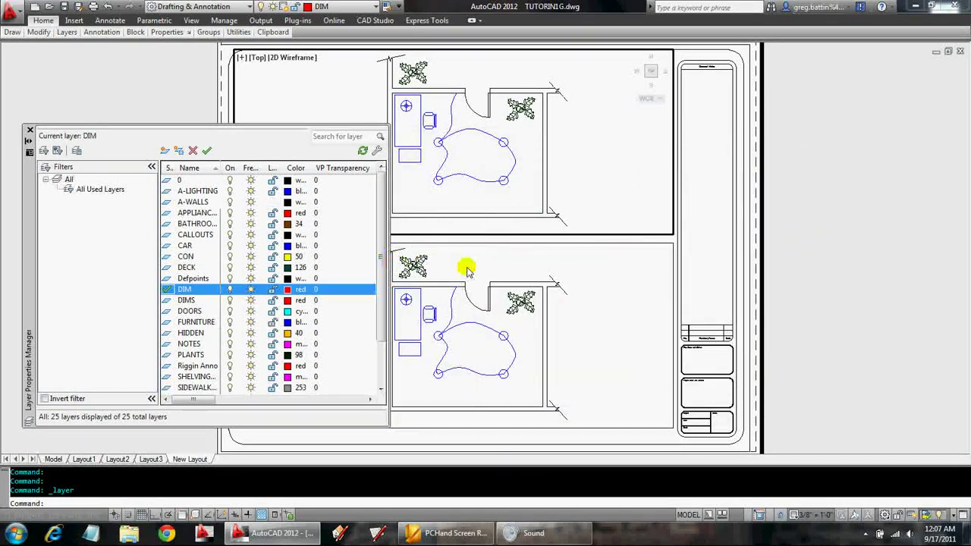
pyautogui.moveTo(651, 281); pyautogui.dragTo(732, 288, button='middle')
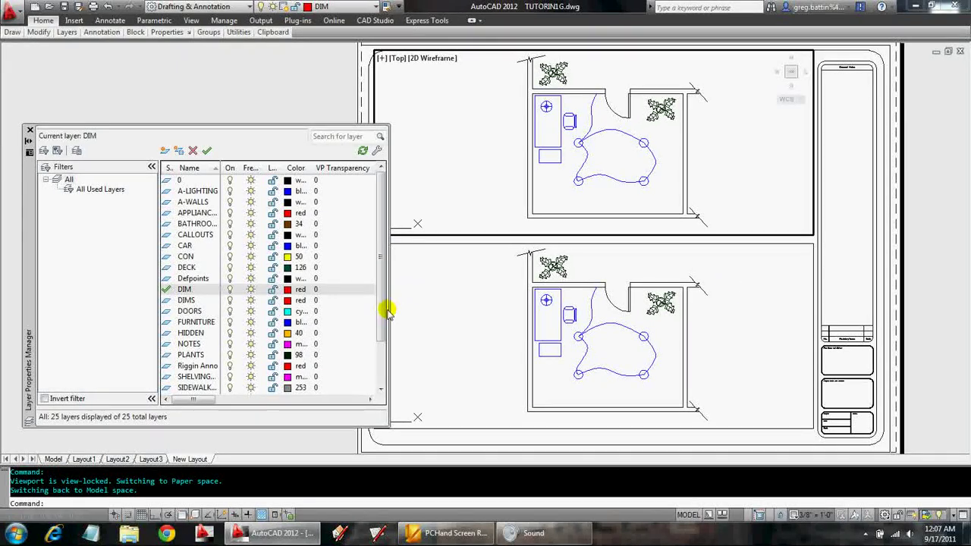
pyautogui.click(538, 191)
pyautogui.click(513, 202)
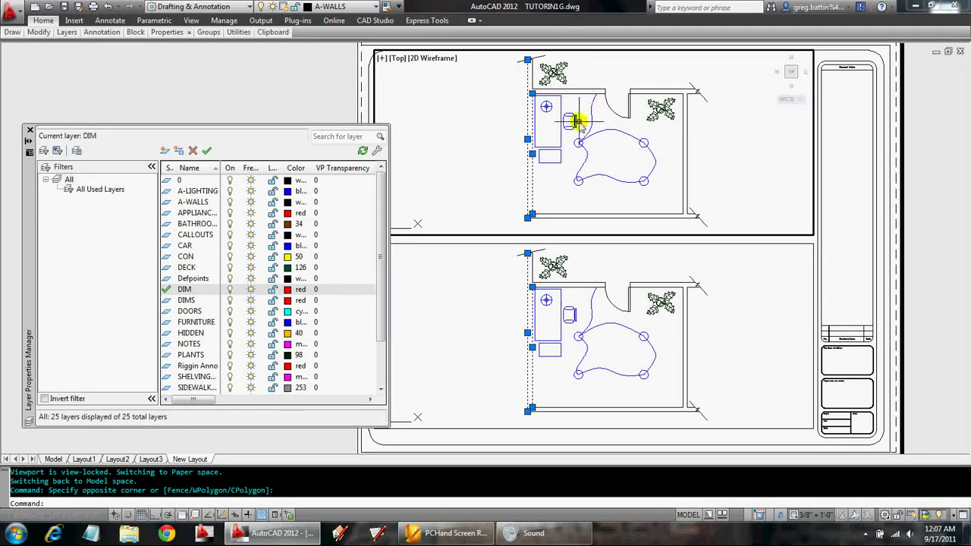
pyautogui.press('Escape')
pyautogui.click(569, 147)
pyautogui.click(552, 160)
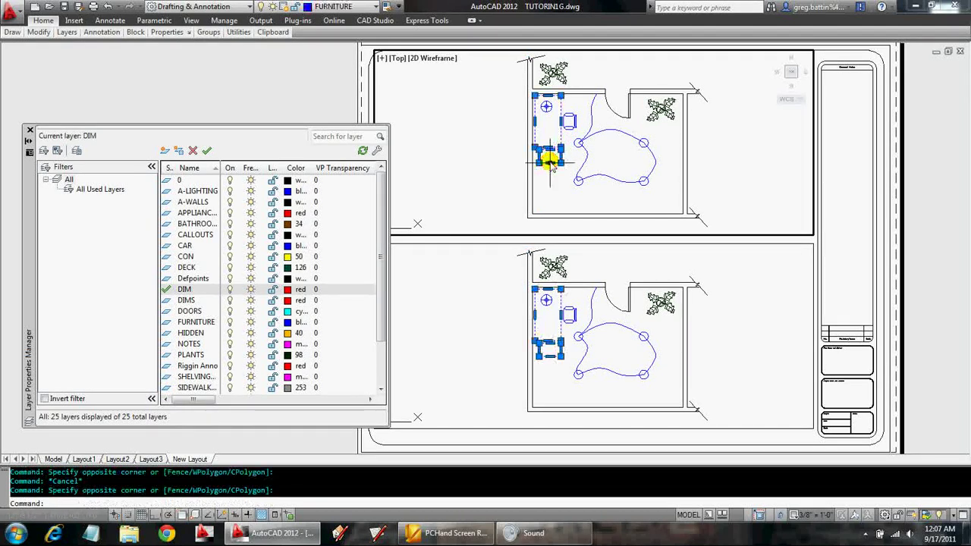
pyautogui.press('Escape')
pyautogui.click(575, 69)
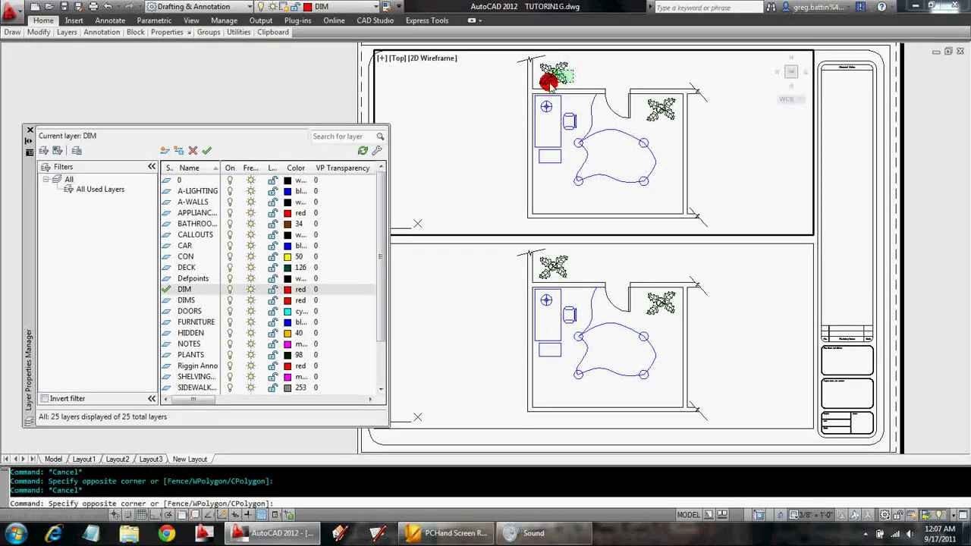
pyautogui.click(541, 95)
pyautogui.press('Escape')
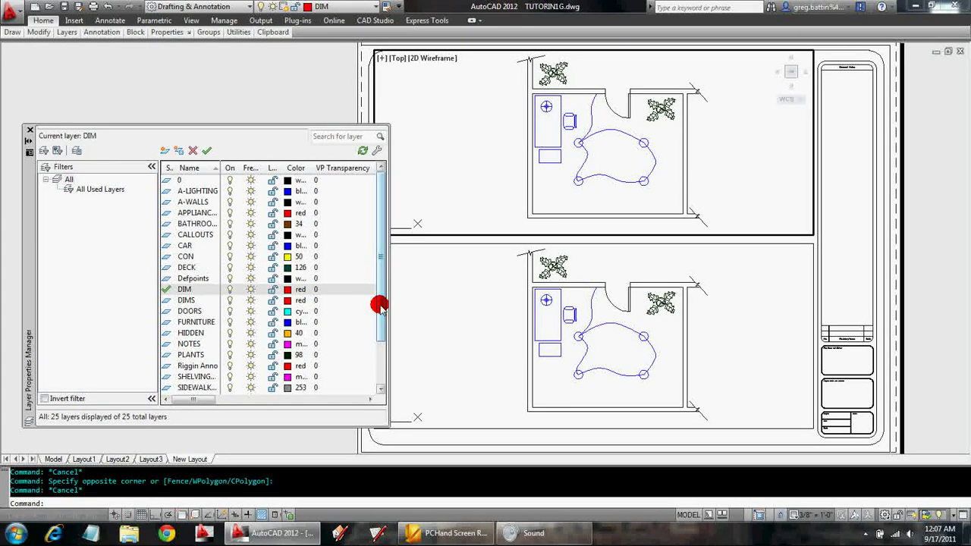
# Set the A-WALLS layer's VP Transparency to 75 for the upper viewport.
pyautogui.click(202, 203)
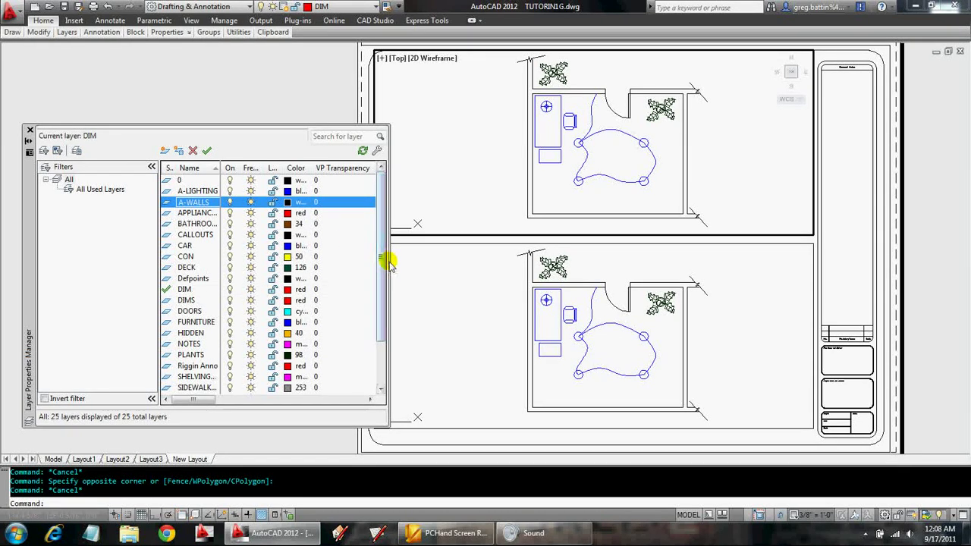
pyautogui.moveTo(386, 259); pyautogui.dragTo(431, 264)
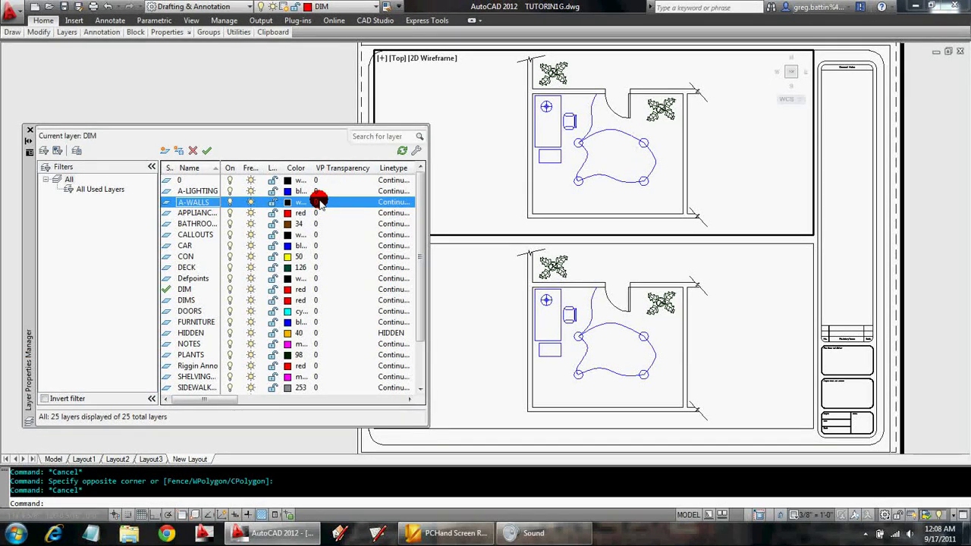
pyautogui.click(319, 202)
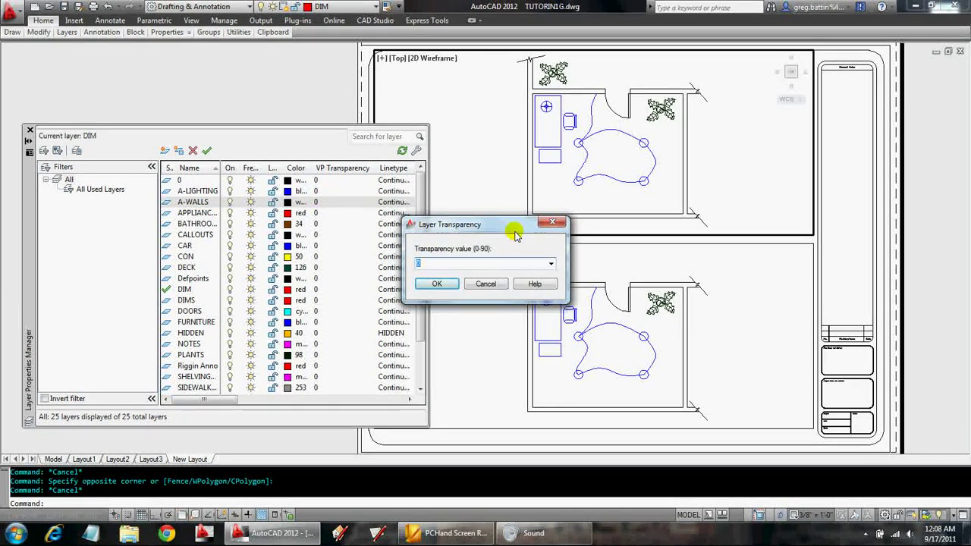
pyautogui.moveTo(511, 226); pyautogui.dragTo(477, 209)
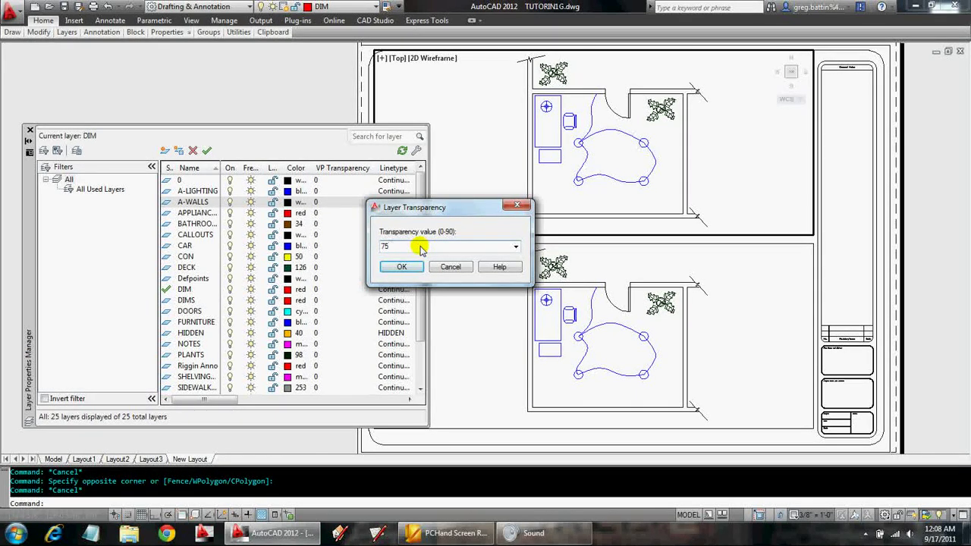
pyautogui.click(401, 266)
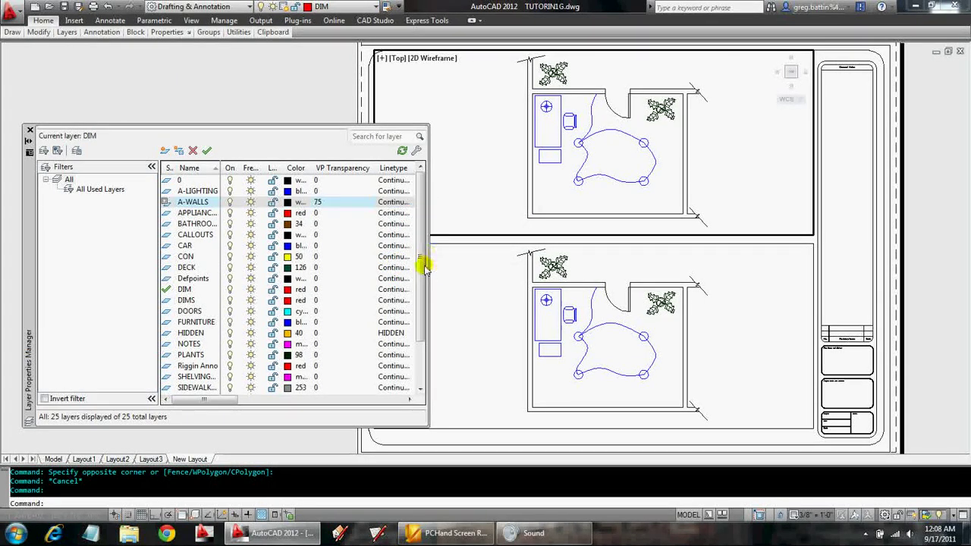
# Set VP Transparency to 75 on the FURNITURE layer and on the PLANTS layer.
pyautogui.scroll(-1, 417, 282)
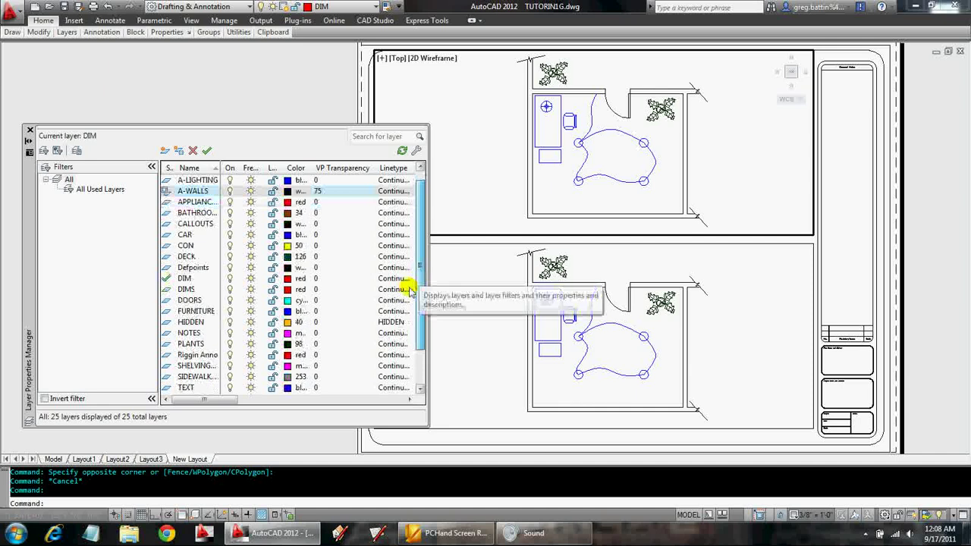
pyautogui.click(193, 312)
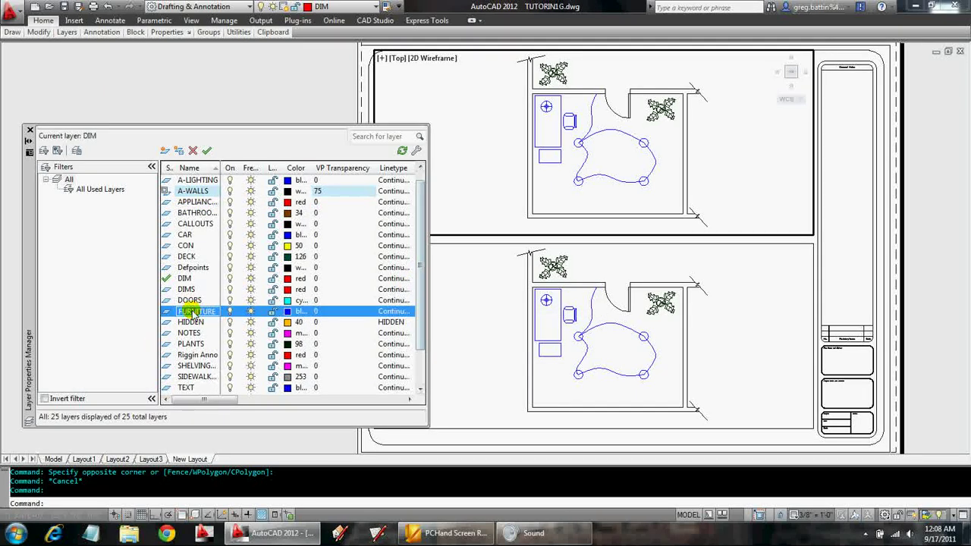
pyautogui.click(318, 314)
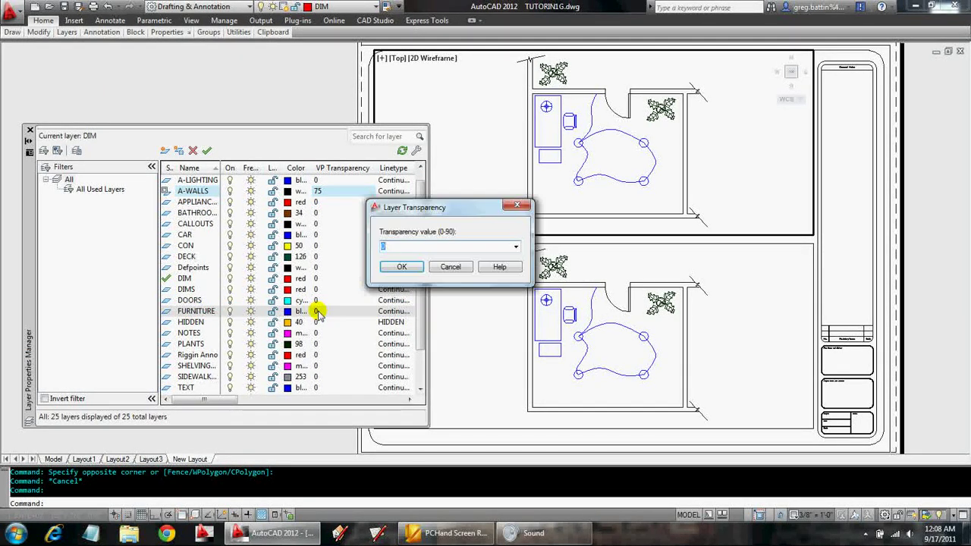
pyautogui.write('75')
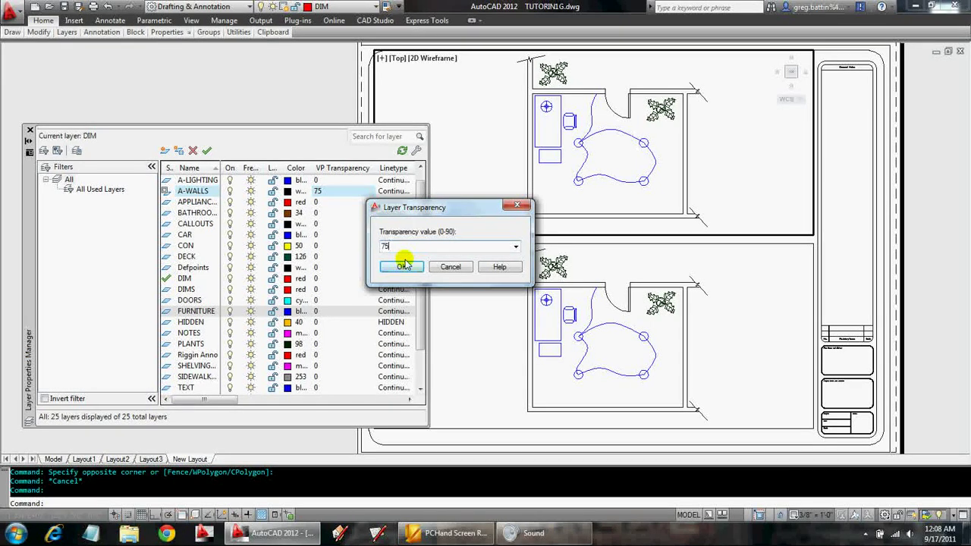
pyautogui.click(401, 267)
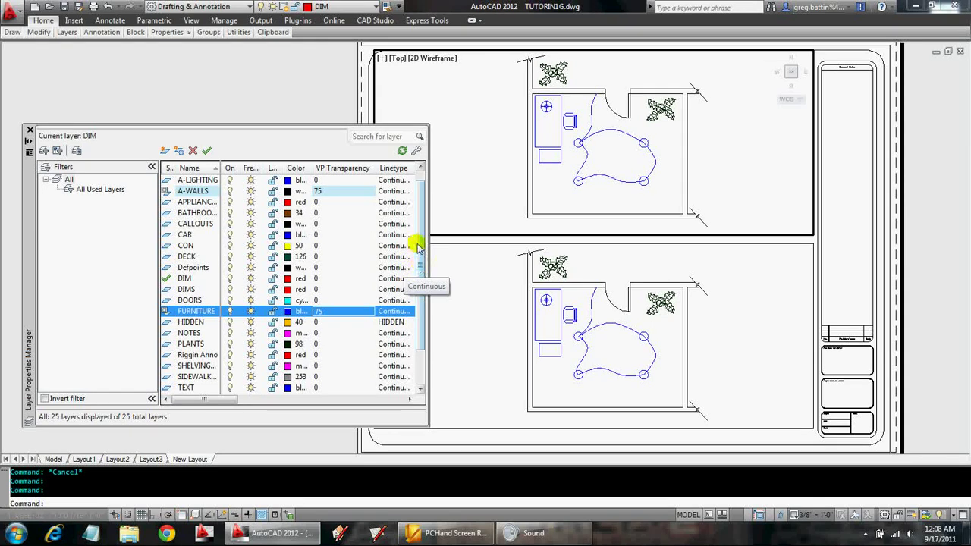
pyautogui.moveTo(422, 250); pyautogui.dragTo(432, 275)
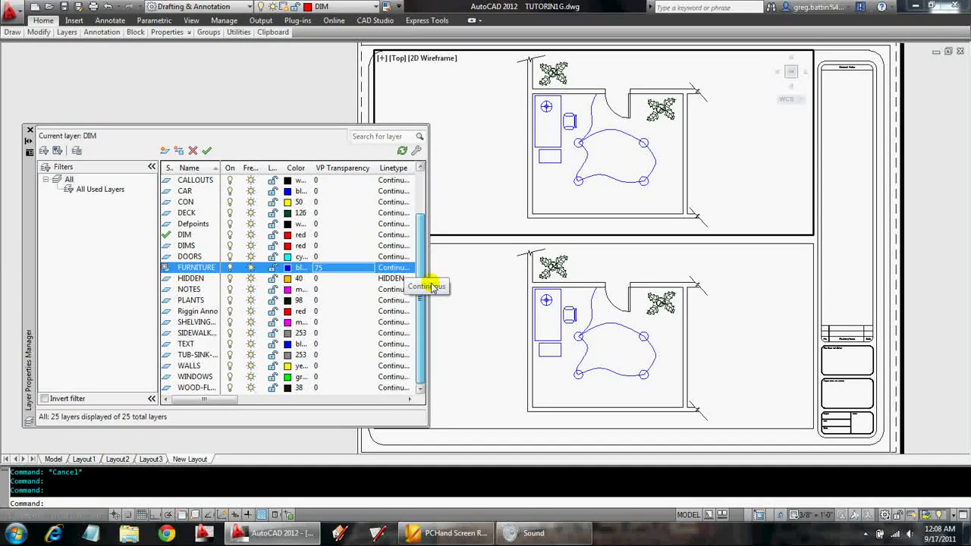
pyautogui.click(211, 301)
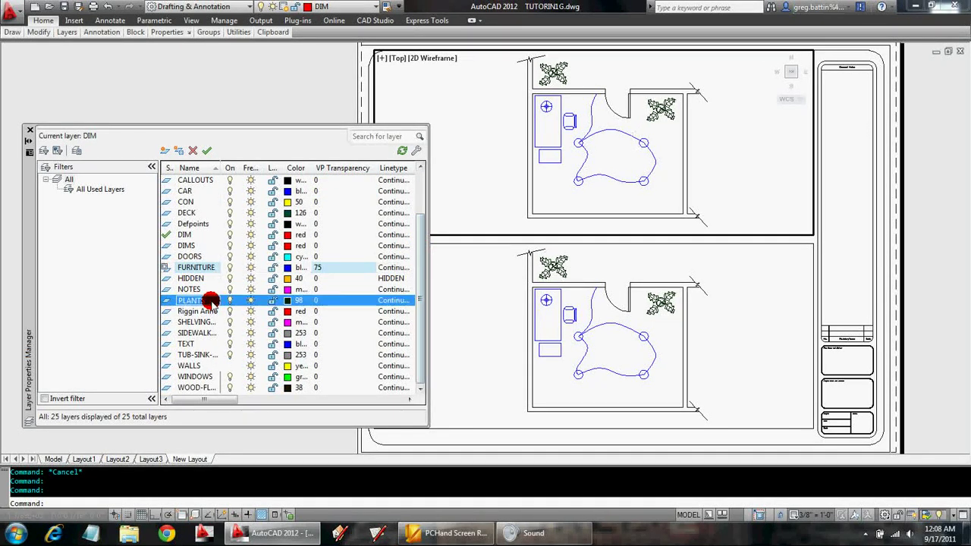
pyautogui.click(319, 301)
pyautogui.write('75')
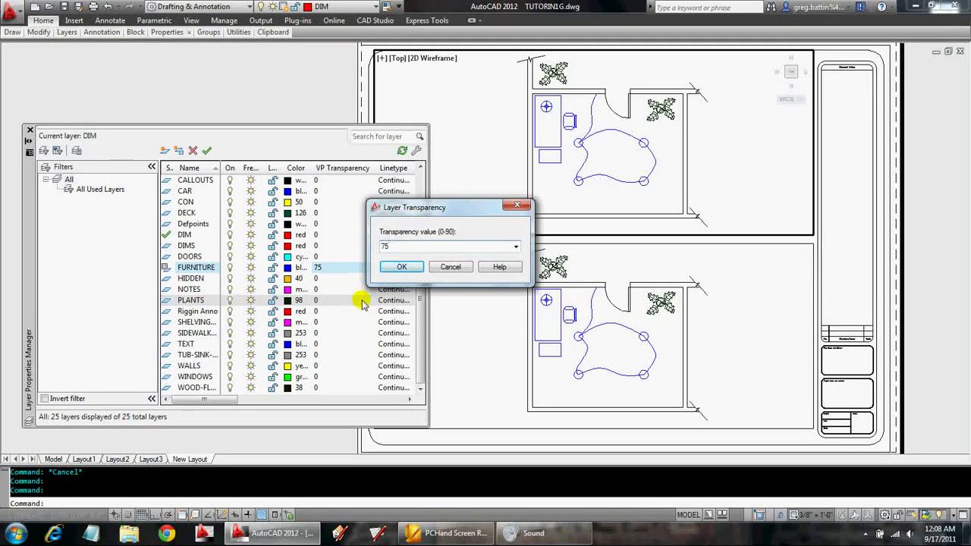
pyautogui.click(398, 267)
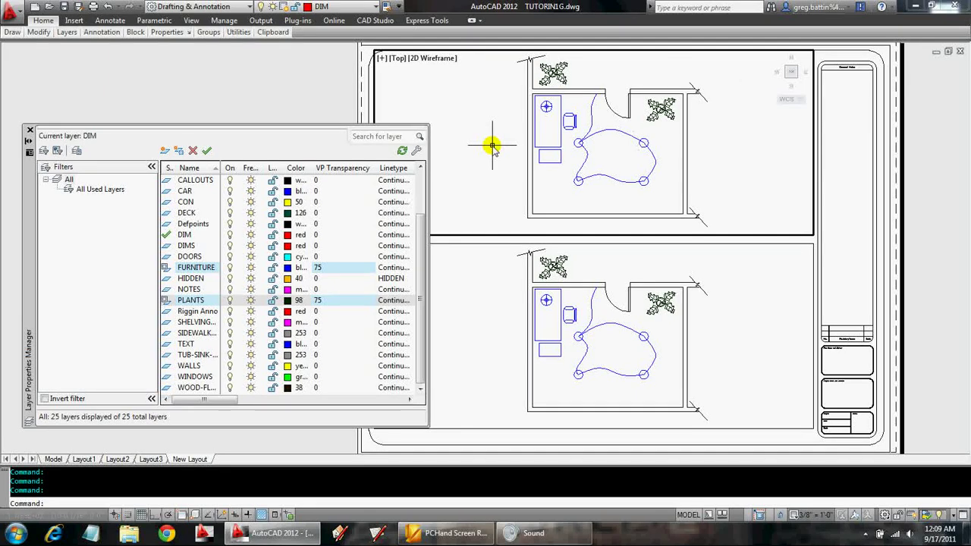
# Close the Layer Properties Manager and switch back to paper space outside the viewport.
pyautogui.click(29, 131)
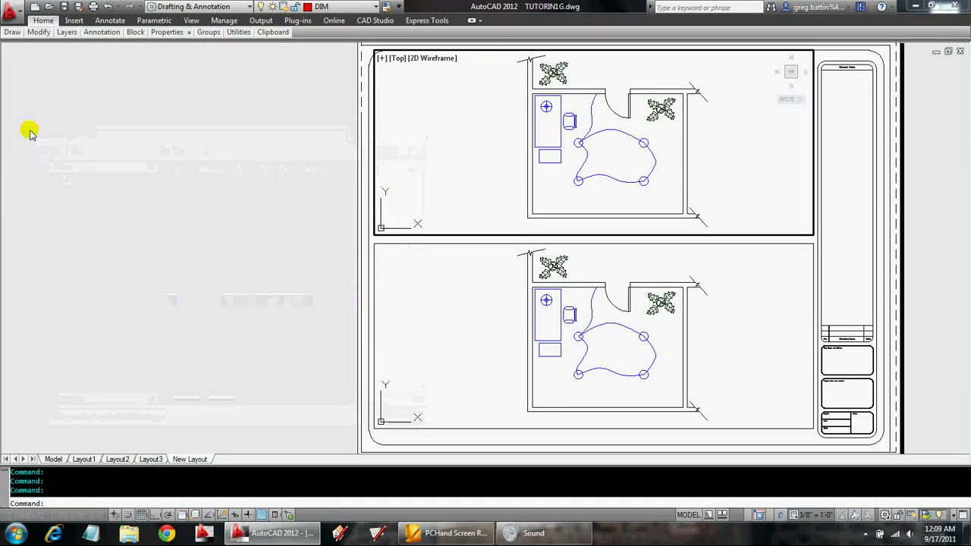
pyautogui.doubleClick(331, 247)
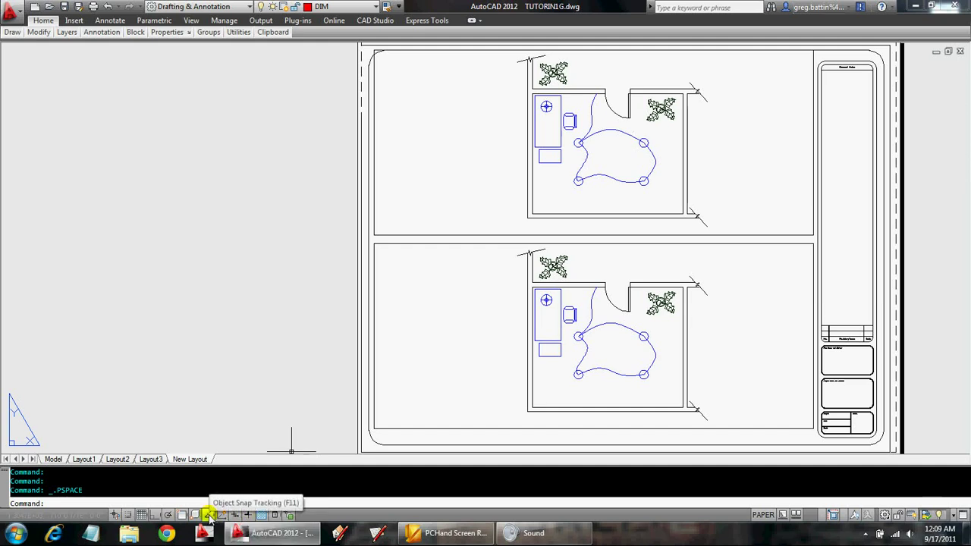
pyautogui.rightClick(250, 515)
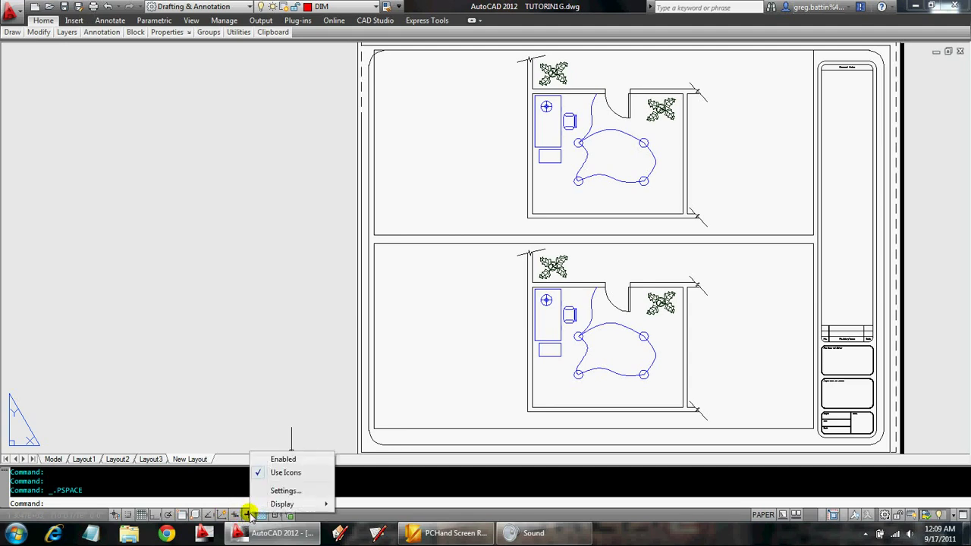
# Switch the status-bar drafting toggles from icons to text labels by unchecking Use Icons.
pyautogui.click(282, 474)
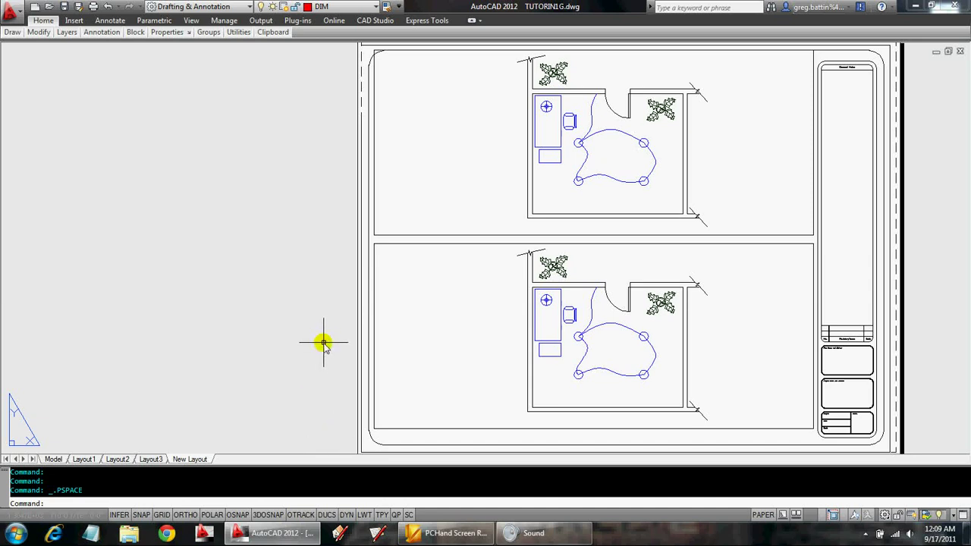
# Turn on TPY so the upper viewport's walls, furniture and plants display faded.
pyautogui.click(383, 516)
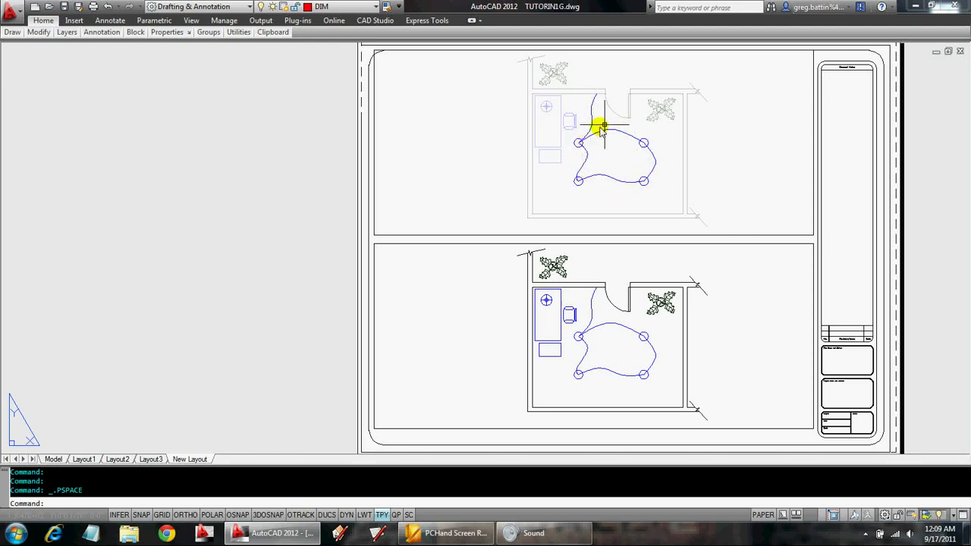
pyautogui.moveTo(809, 205); pyautogui.dragTo(615, 204, button='middle')
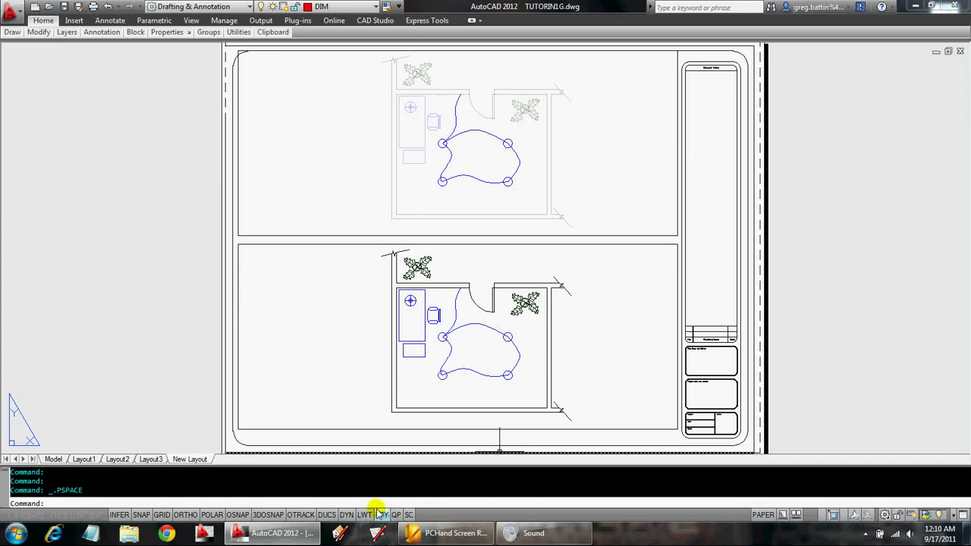
# Keep Plot transparency checked in the New Layout page setup and close the Page Setup Manager.
pyautogui.rightClick(192, 460)
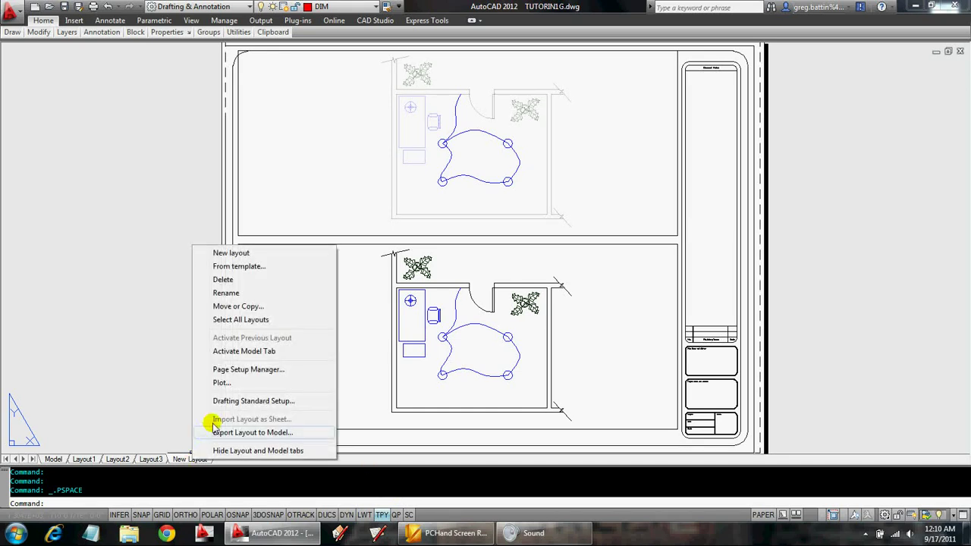
pyautogui.click(244, 370)
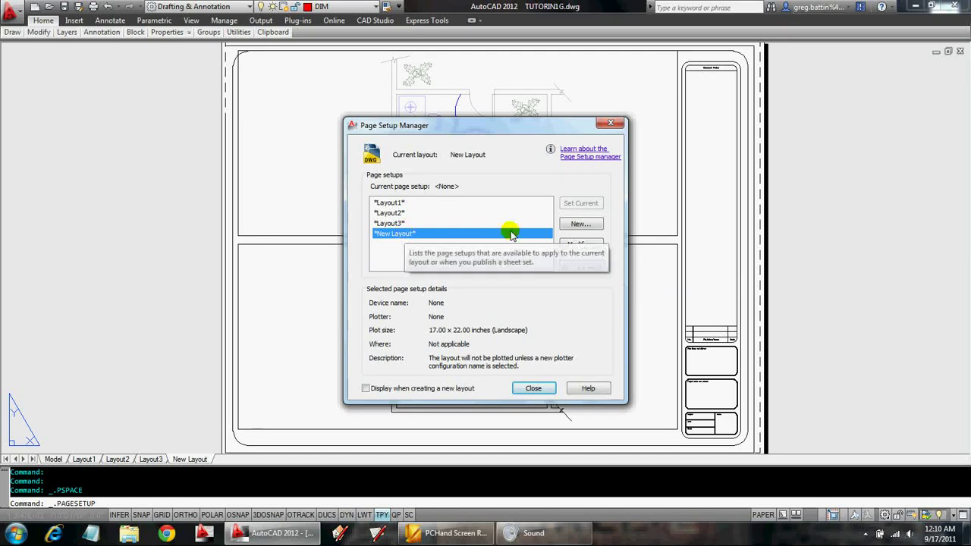
pyautogui.click(579, 244)
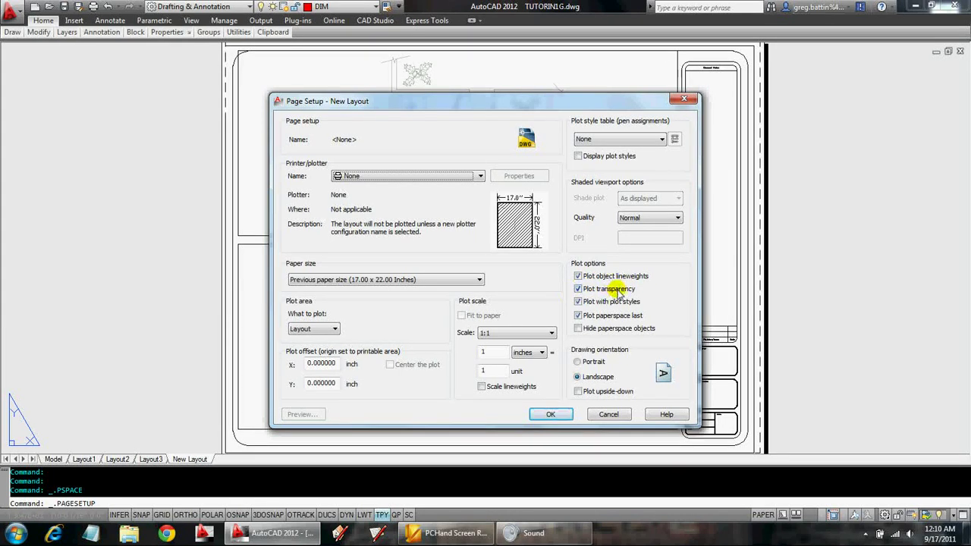
pyautogui.click(578, 289)
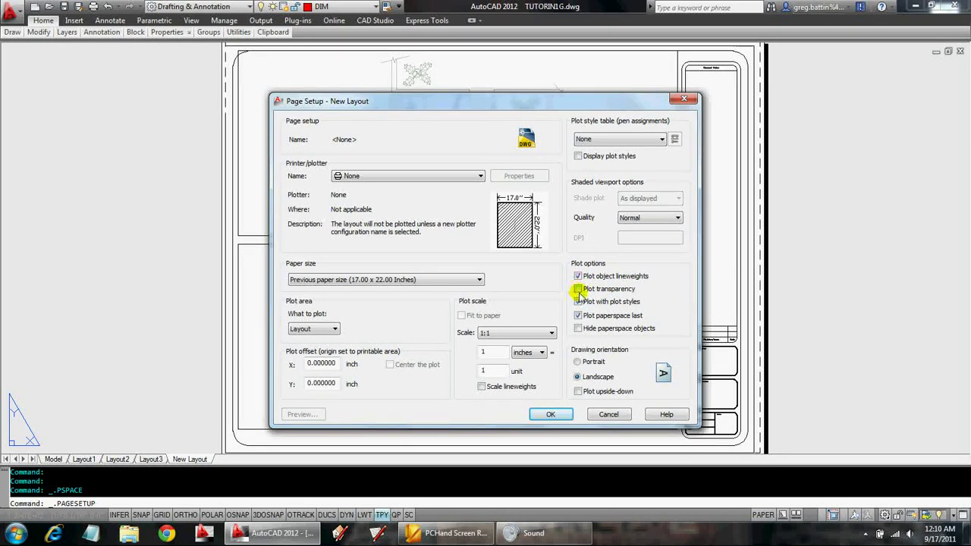
pyautogui.click(584, 291)
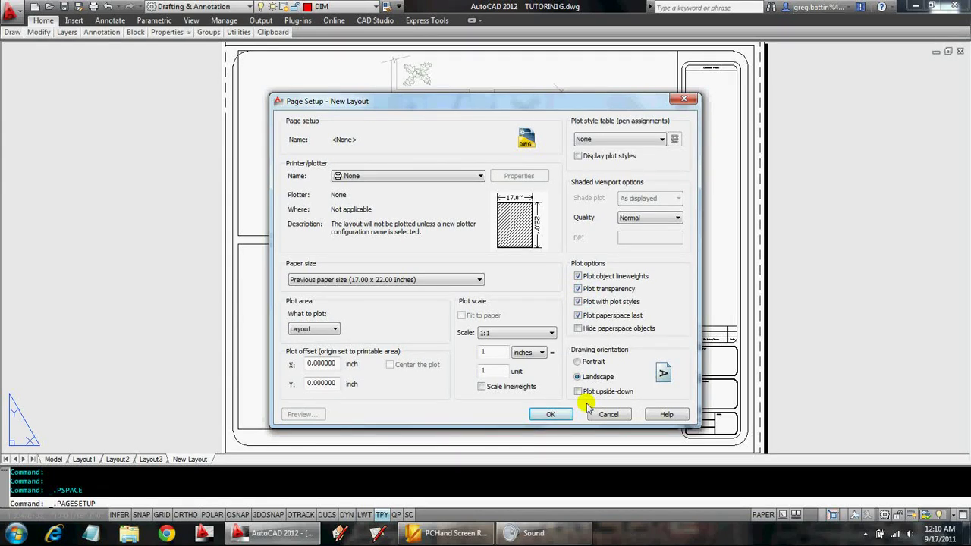
pyautogui.click(556, 415)
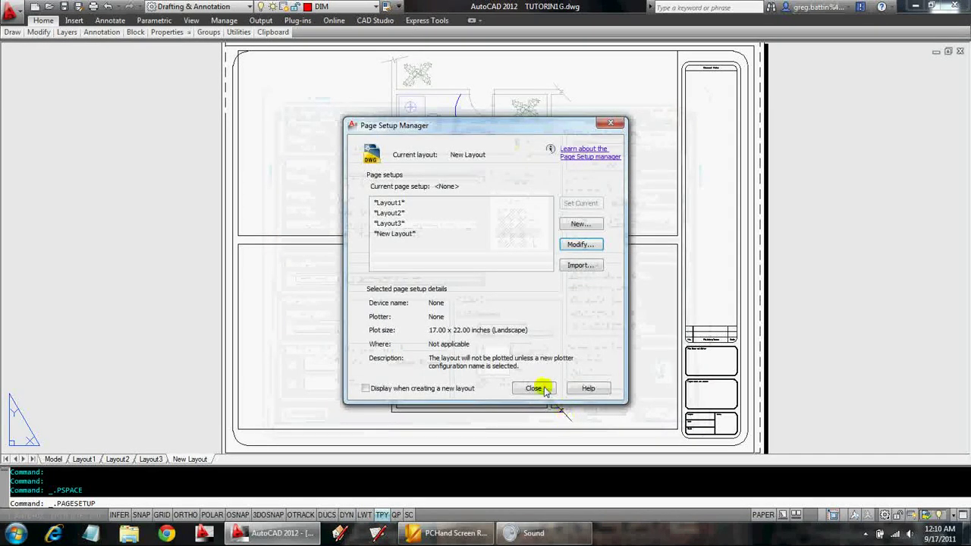
pyautogui.click(542, 390)
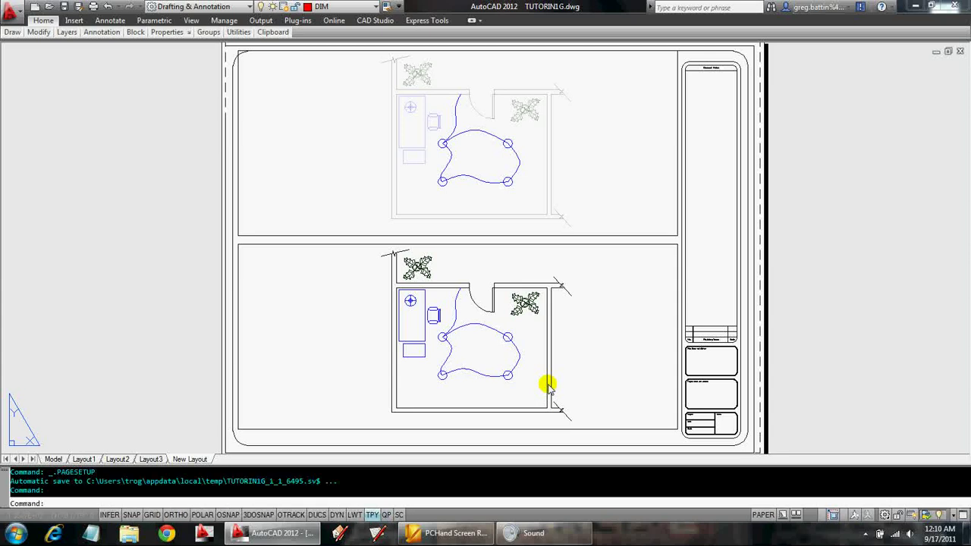